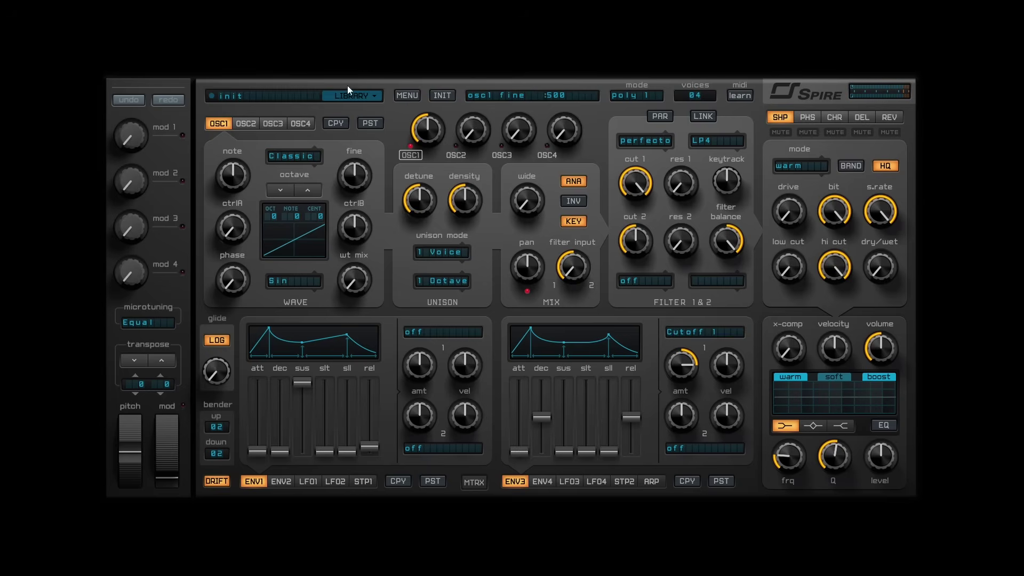
From the Library, open RS AI's Plane tab and launch the Reveal Sound account page
left_click(285, 96)
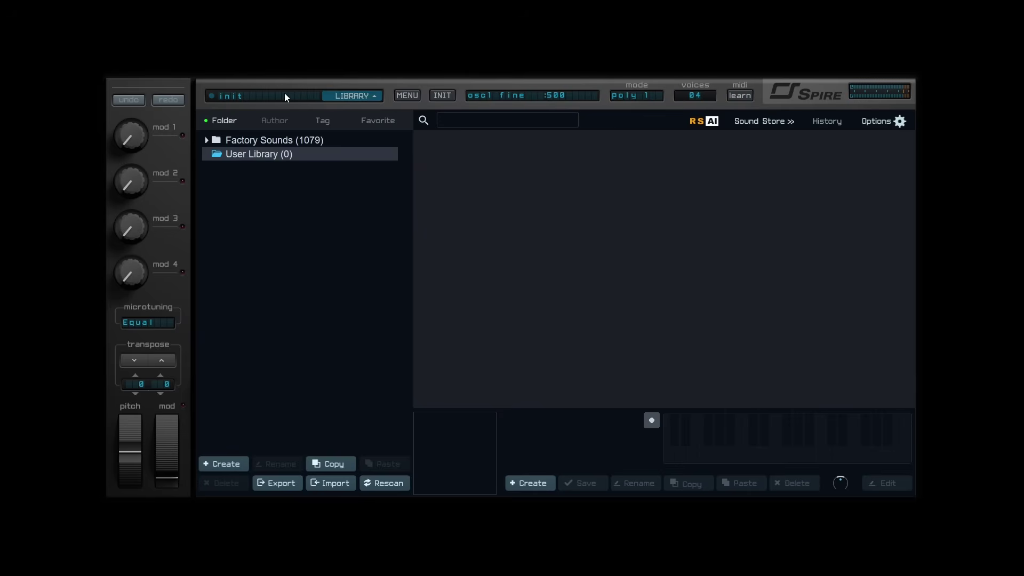
left_click(702, 124)
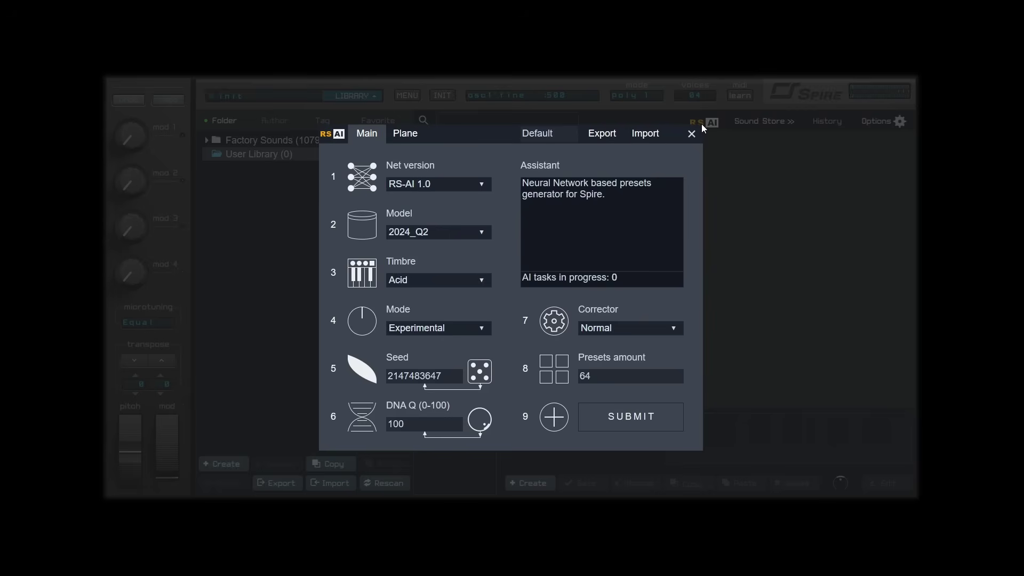
left_click(407, 134)
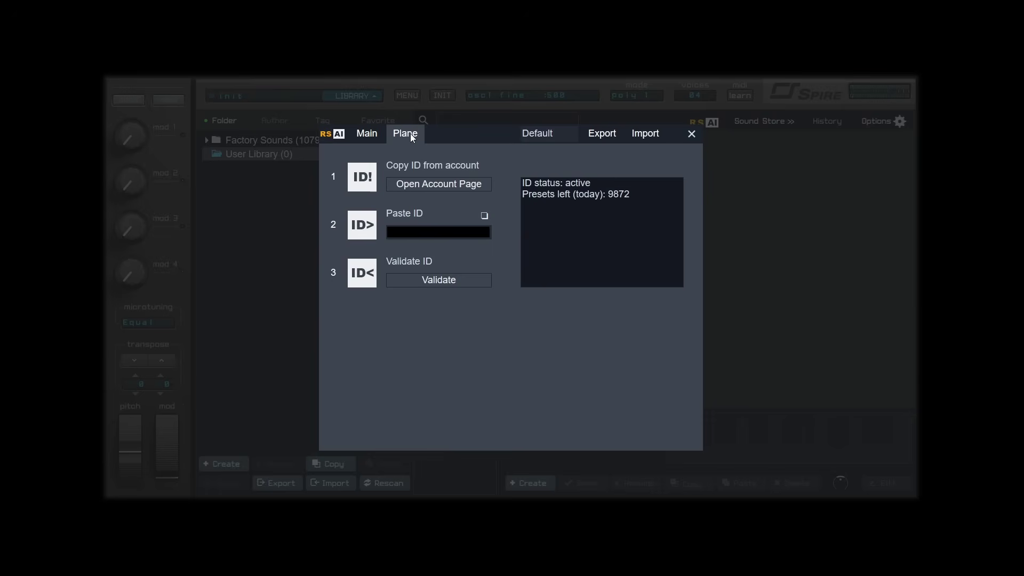
left_click(420, 186)
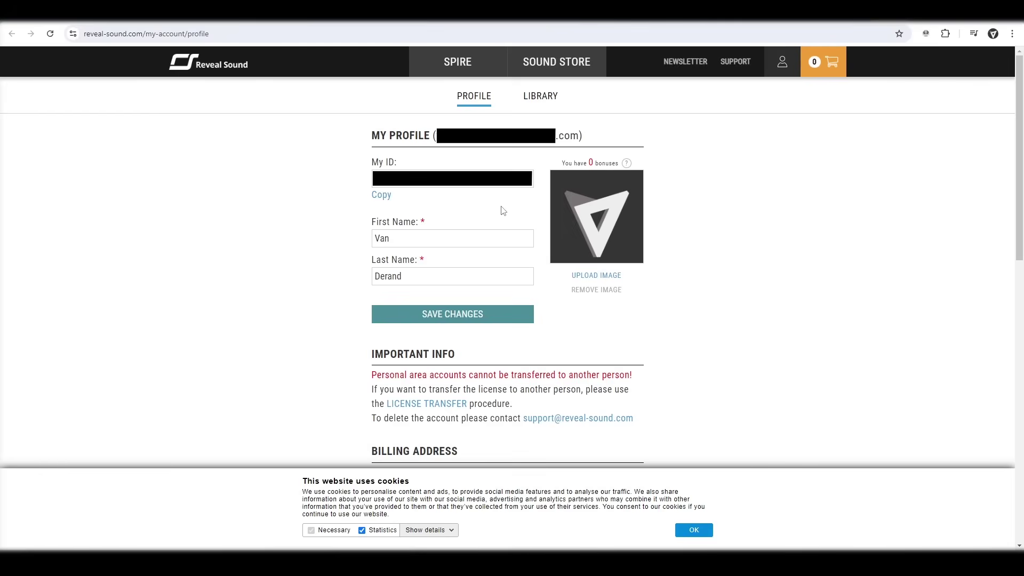
Copy the account ID from the My ID section of the profile page
left_click(507, 178)
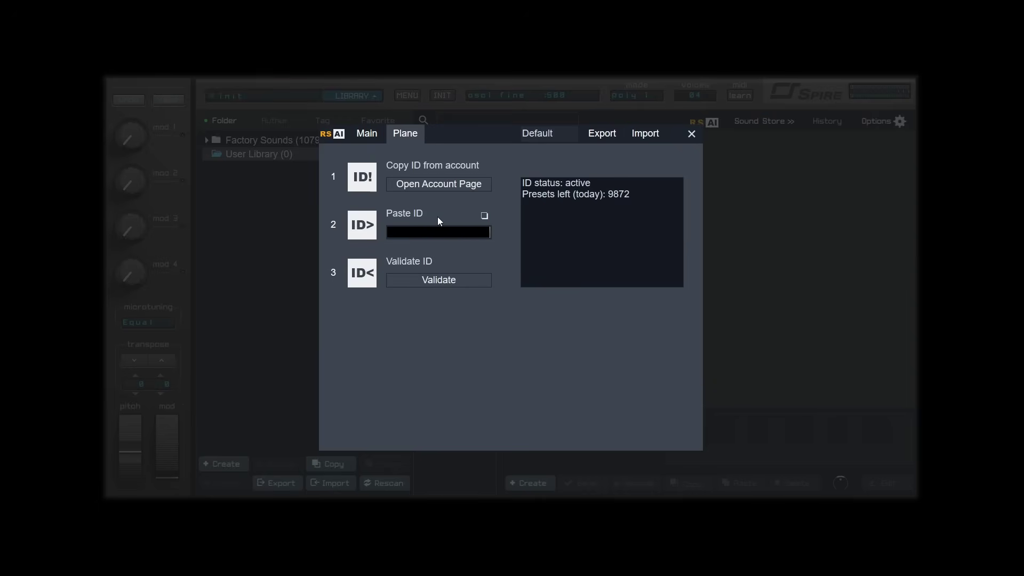
Validate the pasted ID on the Plane tab, then go back to the Main tab
left_click(440, 279)
left_click(366, 134)
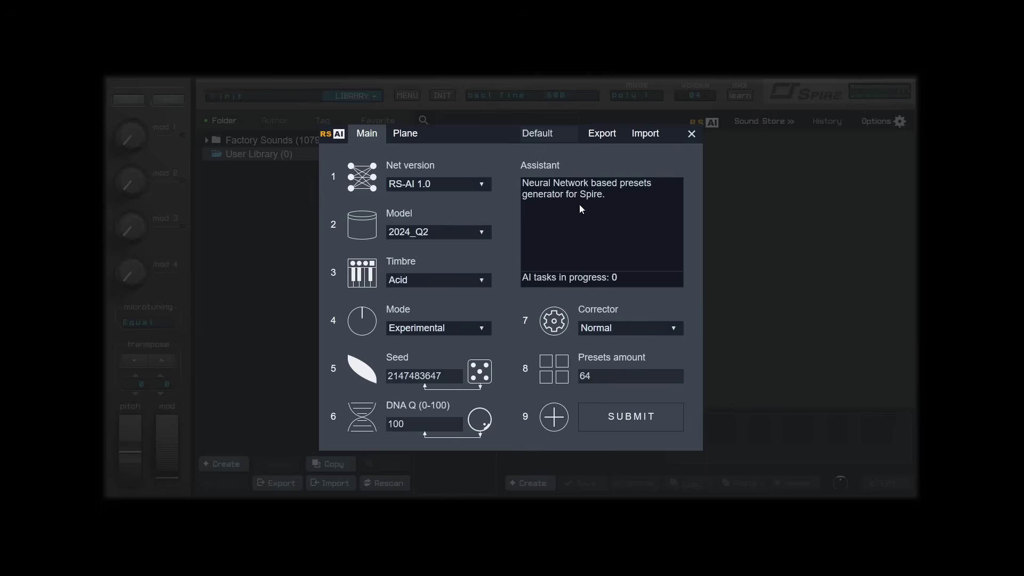
left_click(441, 184)
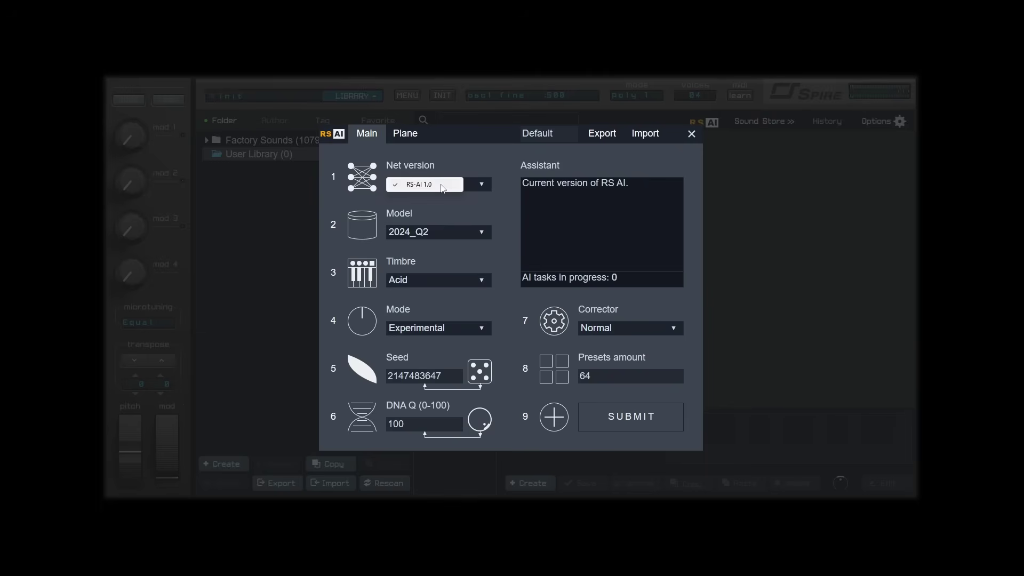
left_click(441, 185)
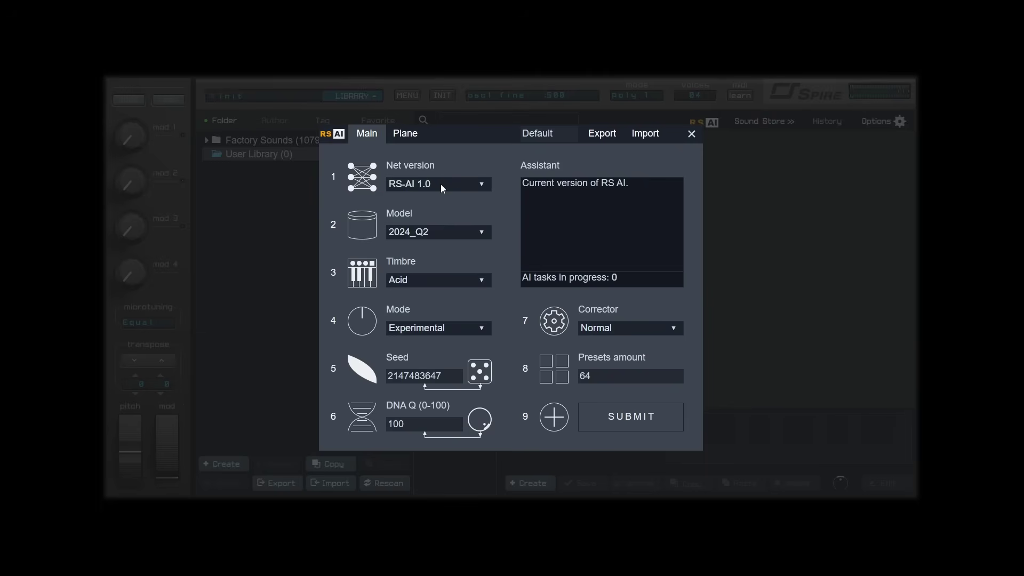
mouse_move(437, 232)
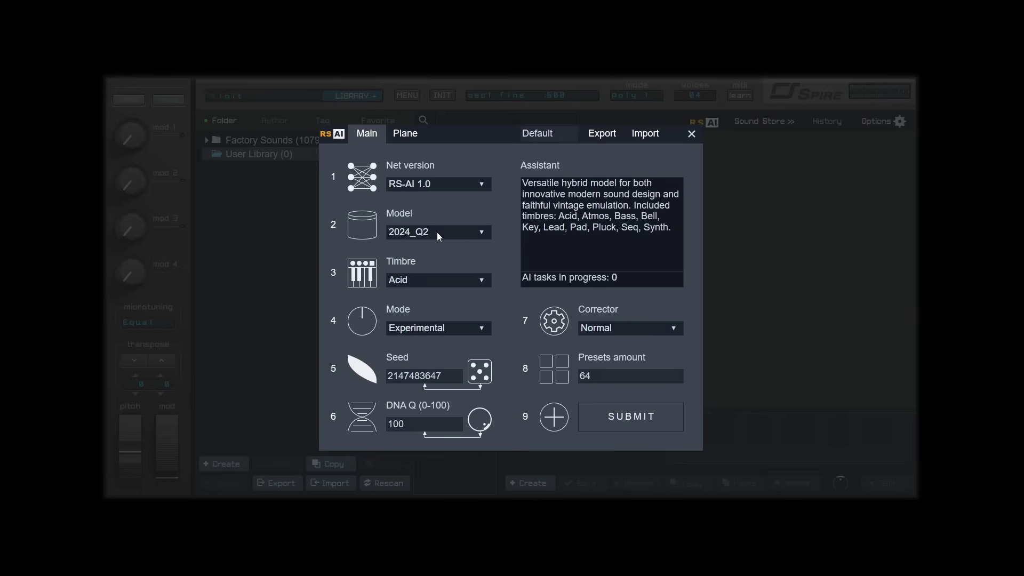
left_click(437, 232)
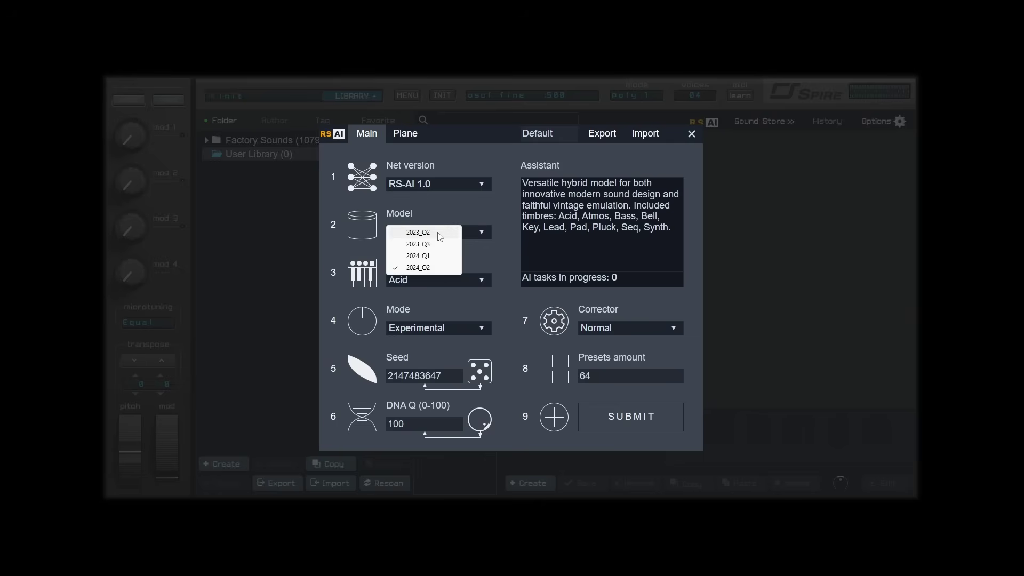
left_click(433, 270)
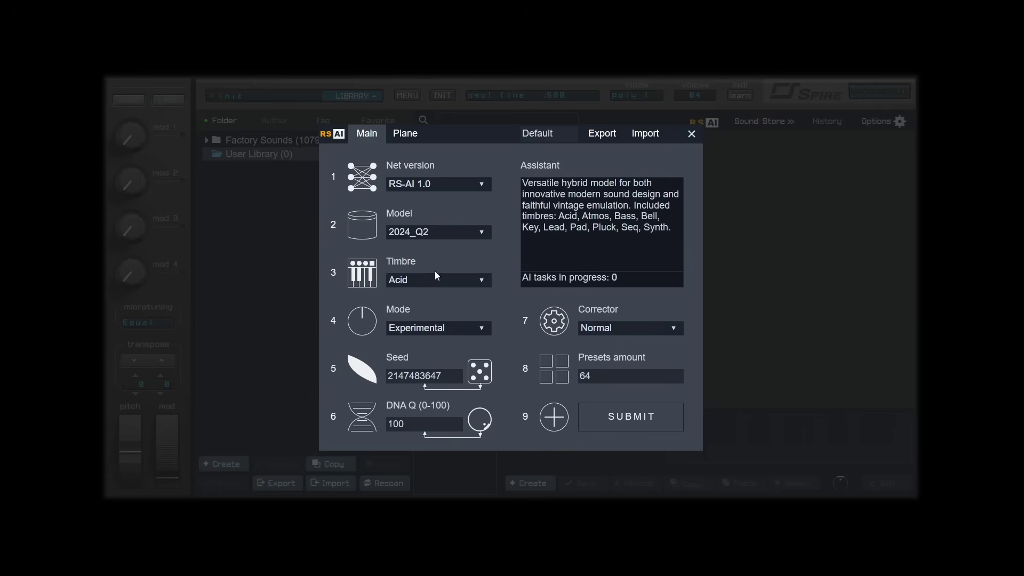
left_click(435, 271)
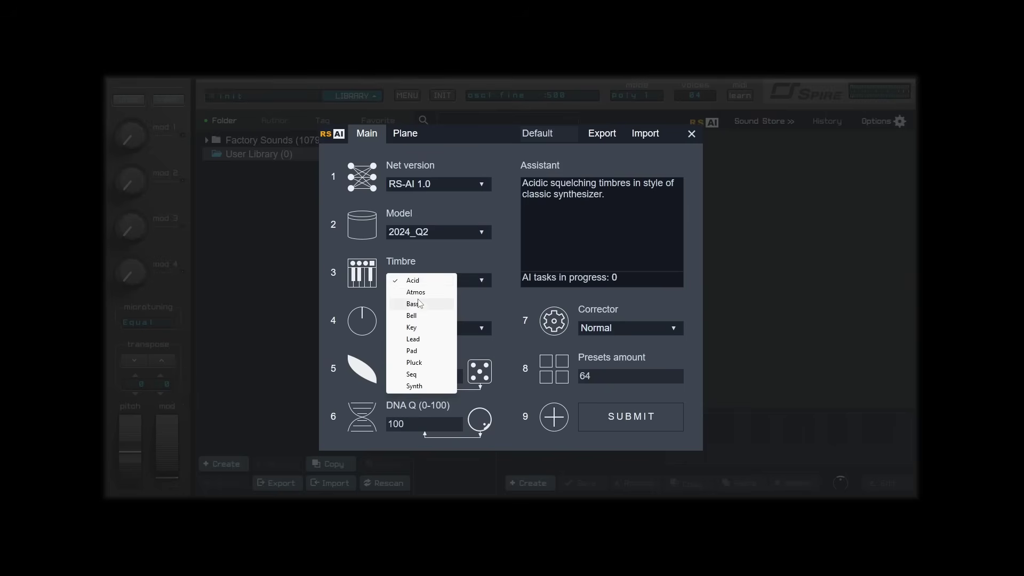
left_click(417, 281)
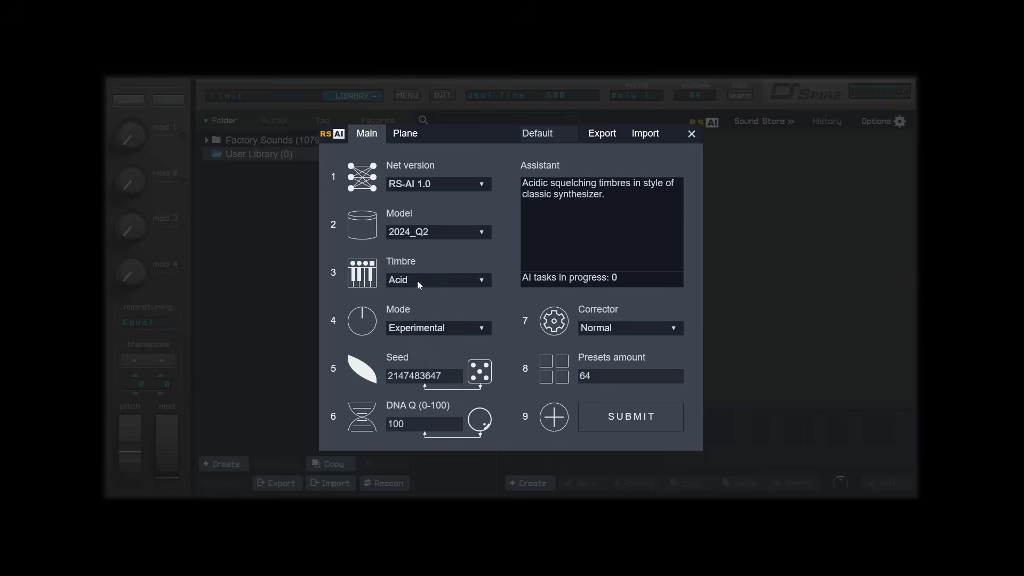
mouse_move(423, 328)
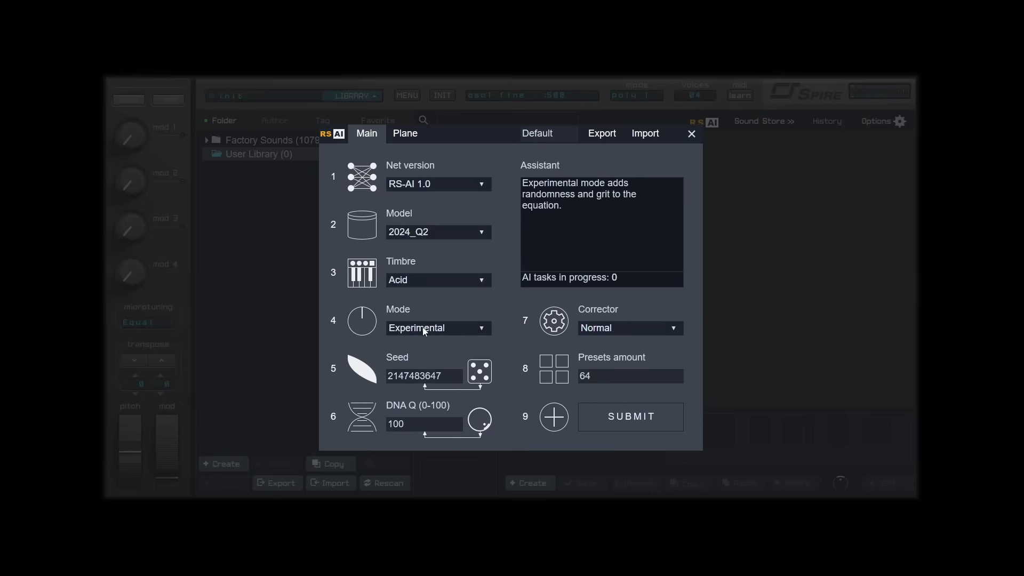
left_click(425, 330)
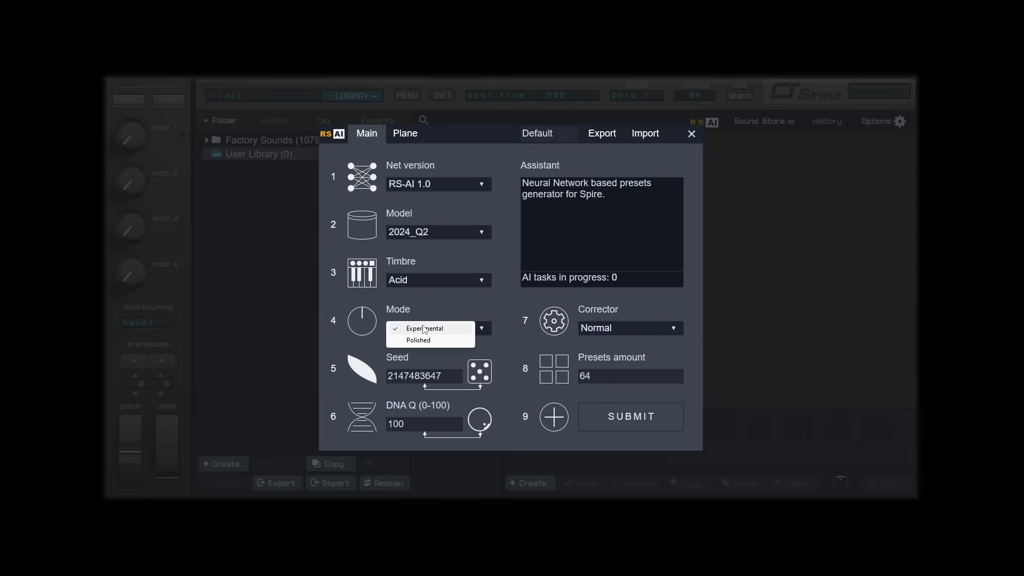
left_click(425, 329)
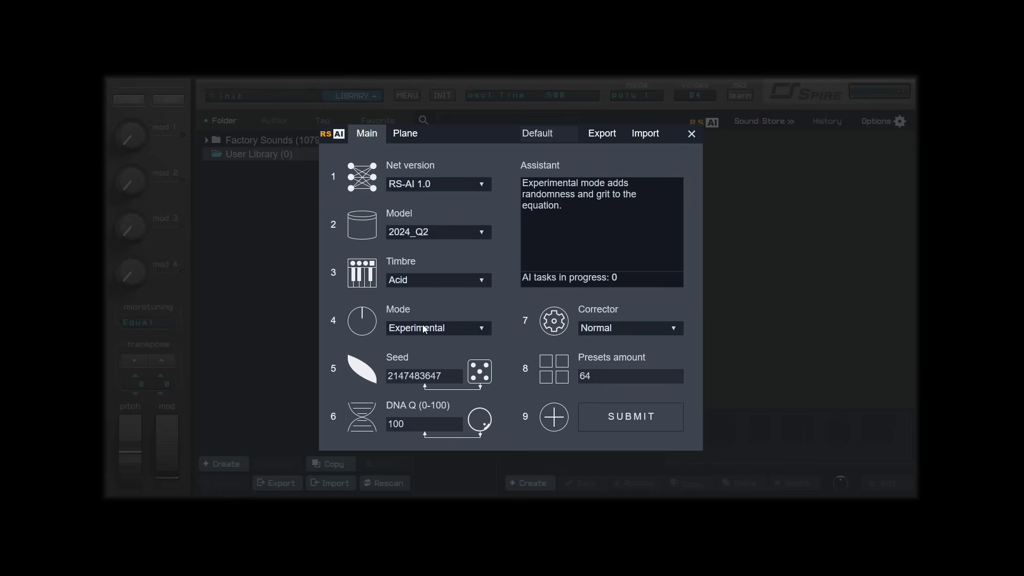
mouse_move(425, 377)
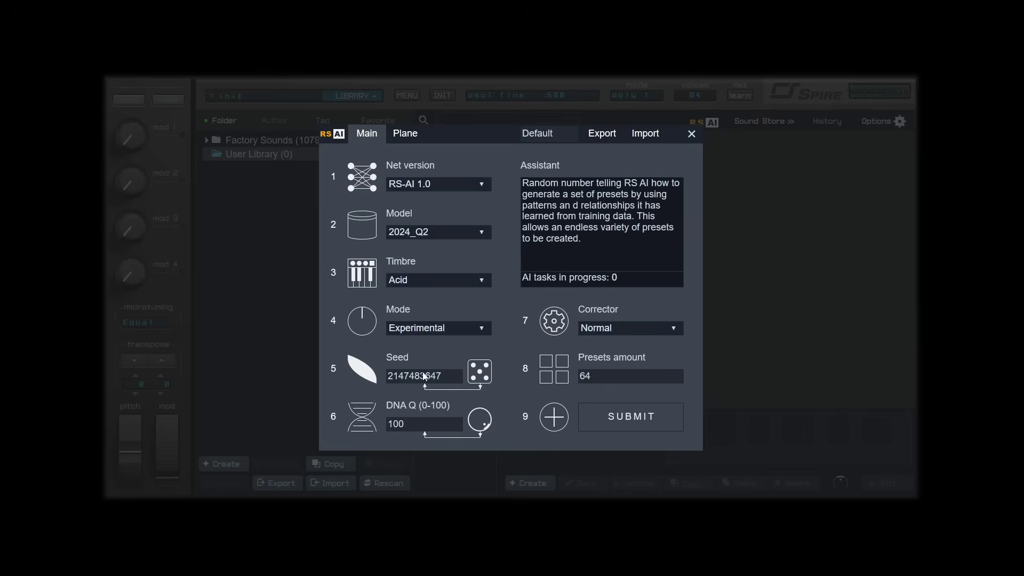
key("ctrl+a")
key("ctrl+v")
left_click(487, 376)
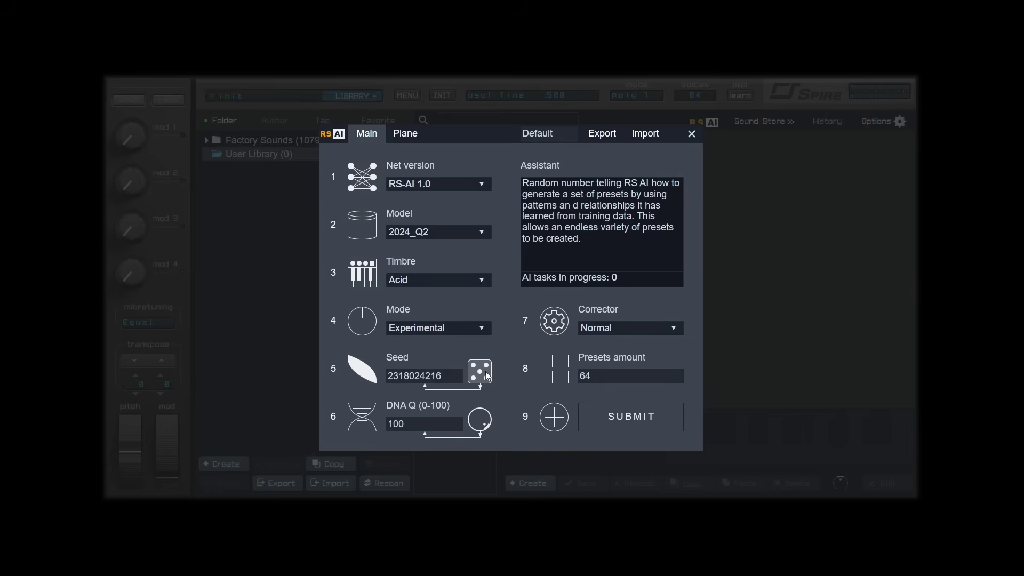
left_click_drag(475, 418, 466, 464)
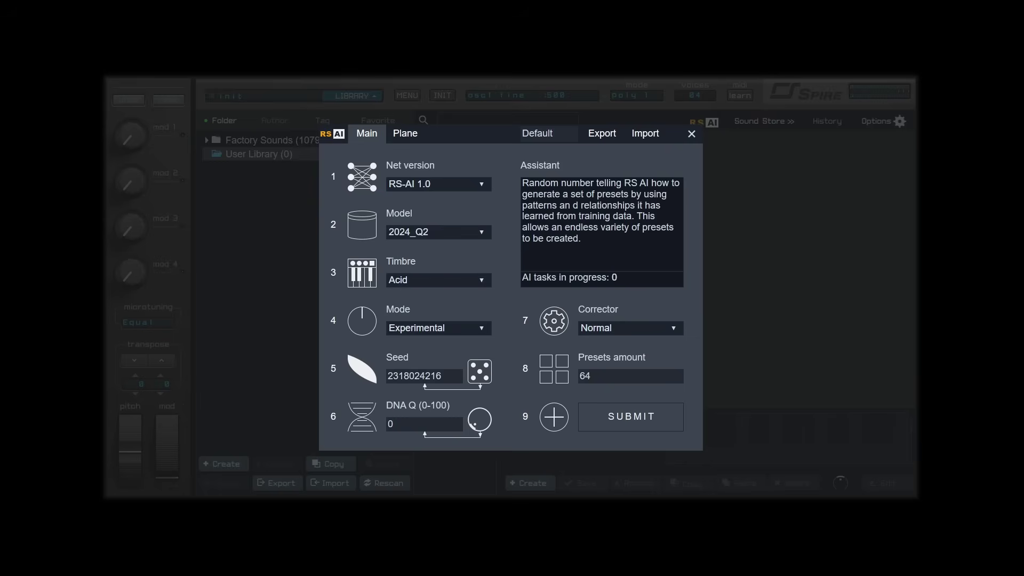
left_click_drag(489, 424, 481, 245)
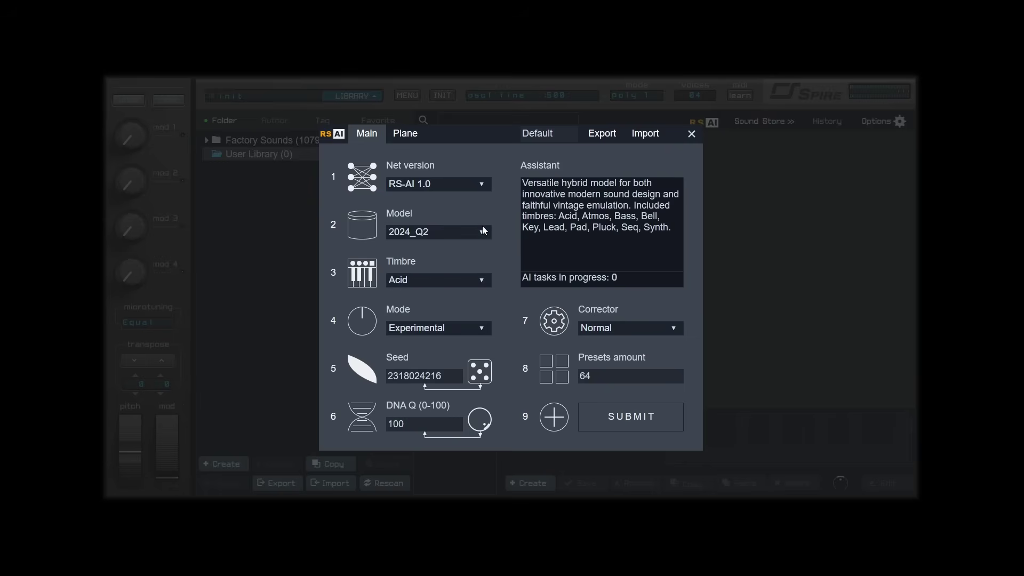
left_click(606, 333)
left_click(607, 340)
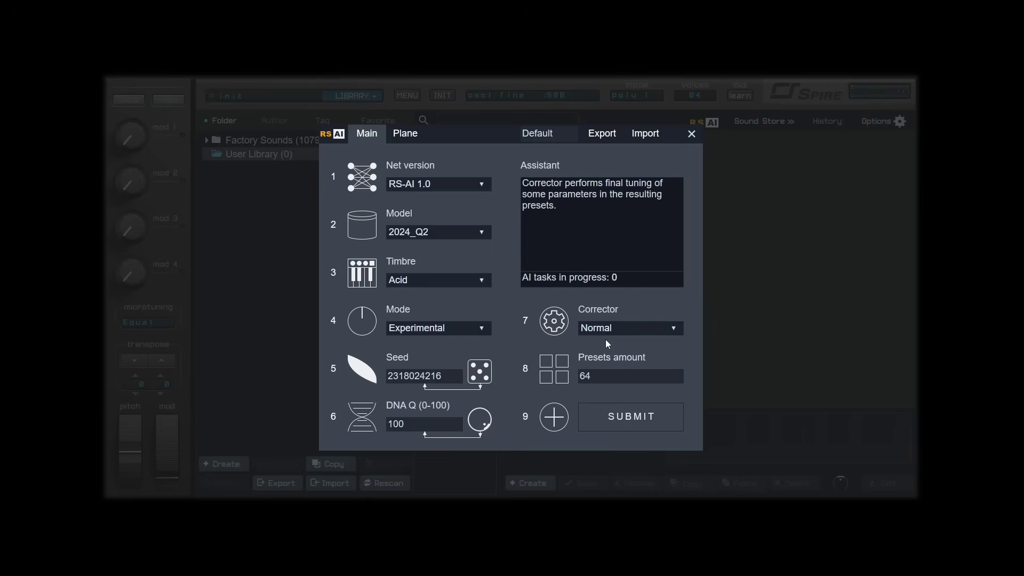
double_click(587, 376)
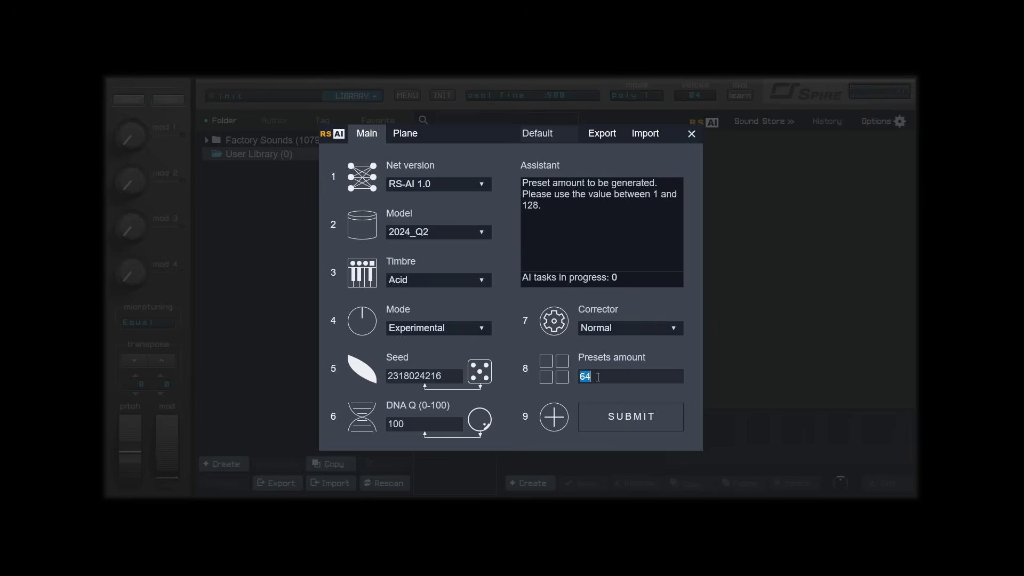
type("128")
key("BackSpace")
key("BackSpace")
key("BackSpace")
type("64")
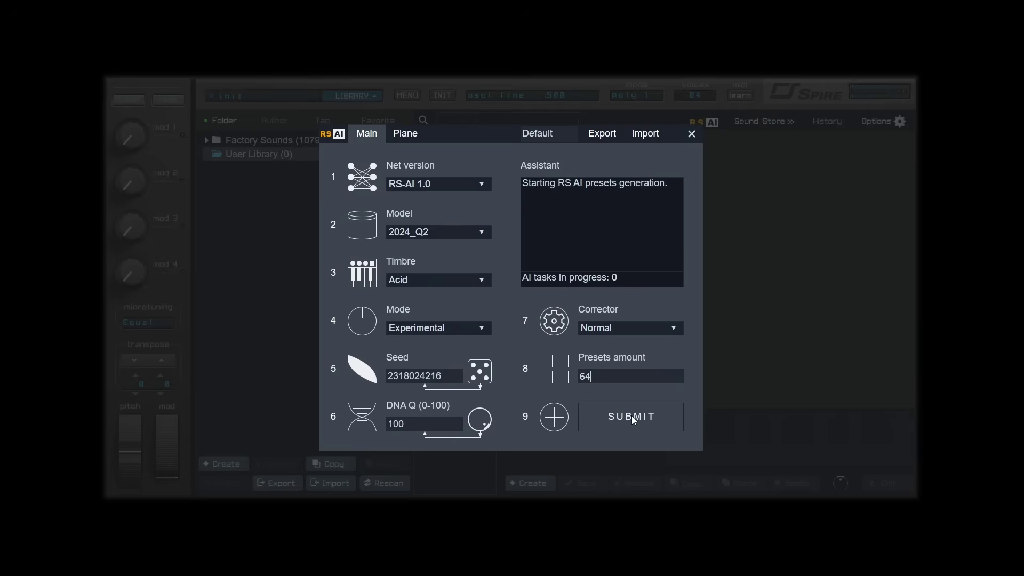
left_click(601, 134)
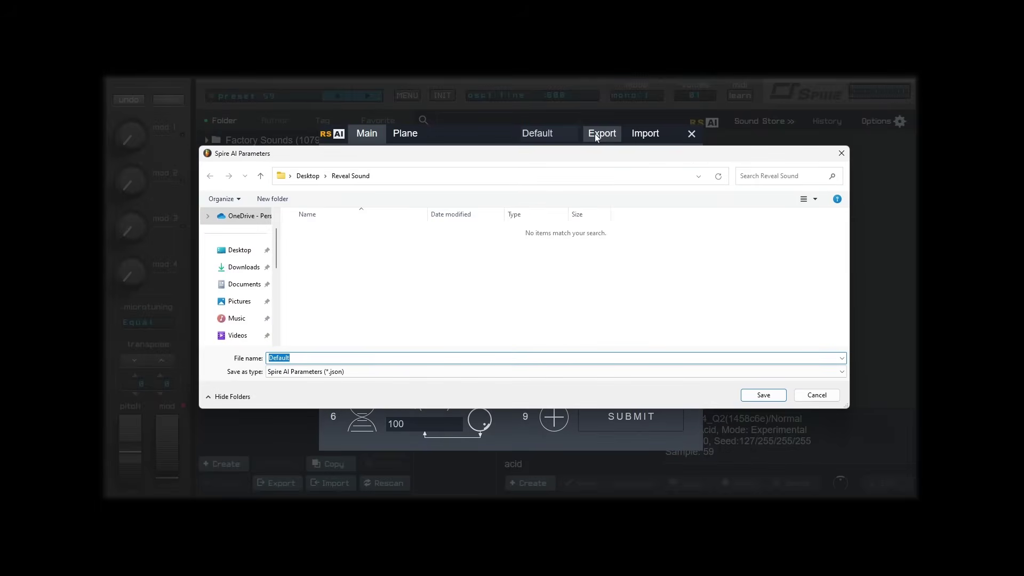
left_click(815, 397)
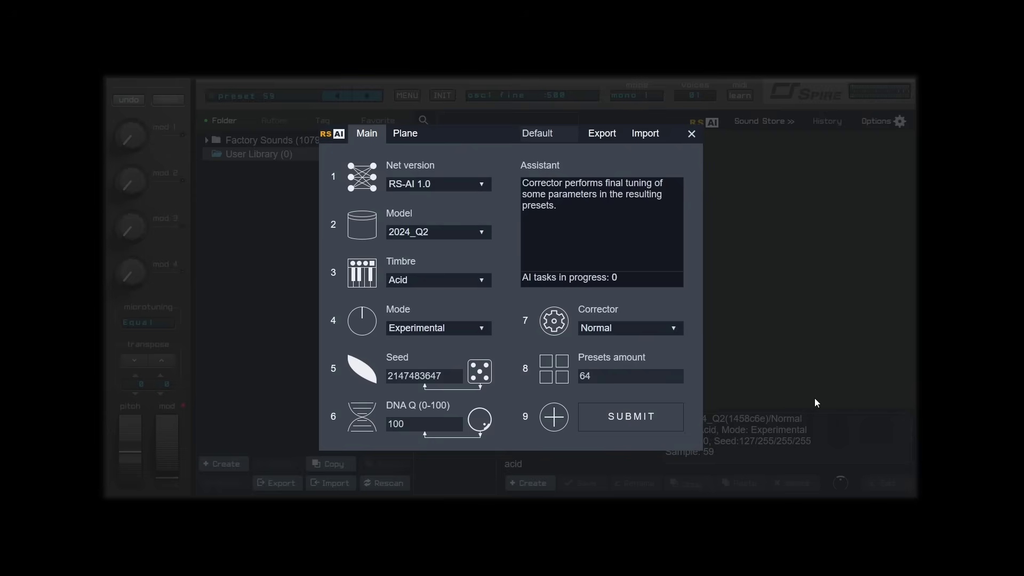
left_click(650, 136)
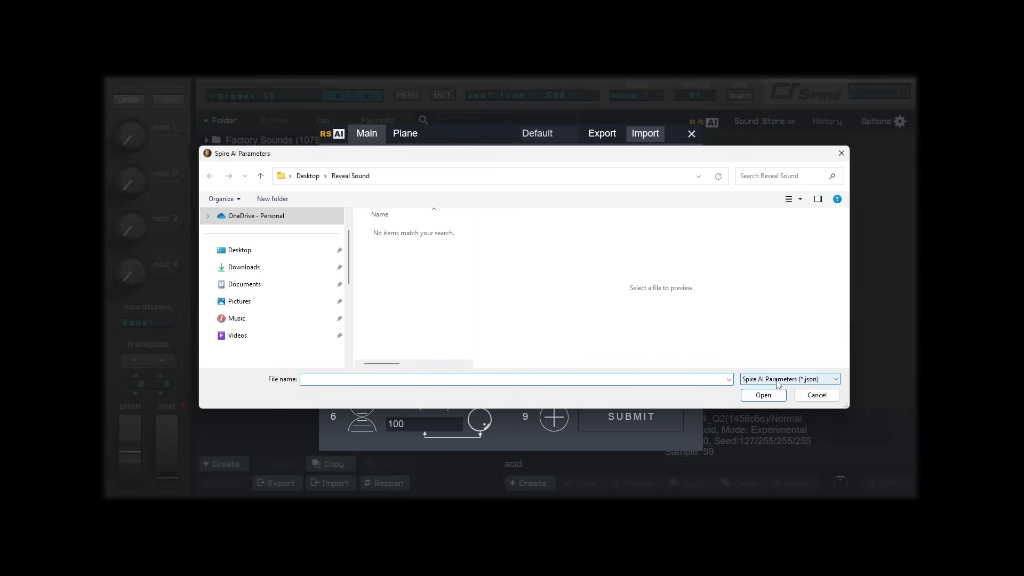
left_click(816, 395)
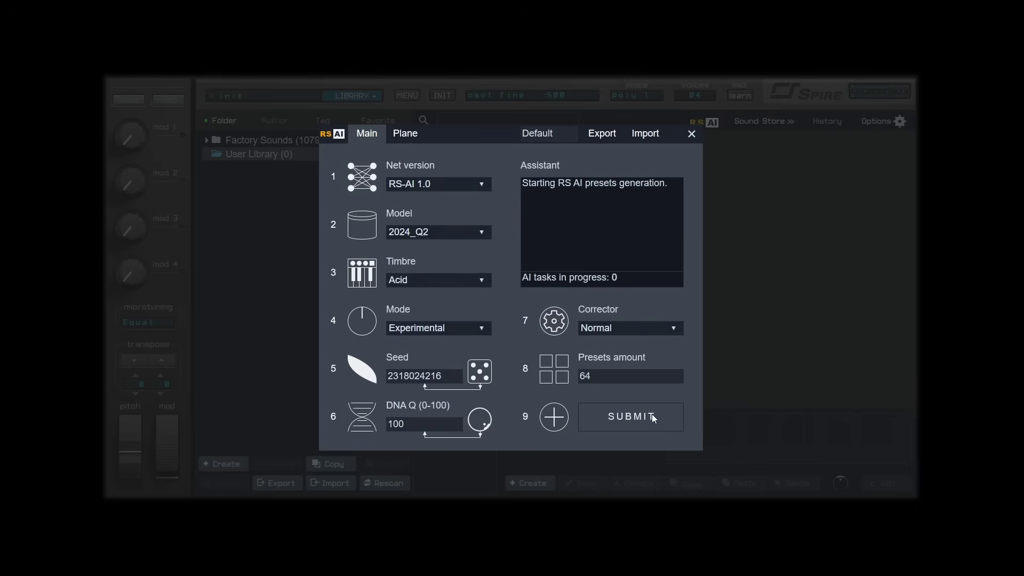
Submit the RS AI request and wait for the 64 Acid presets to finish generating
left_click(652, 414)
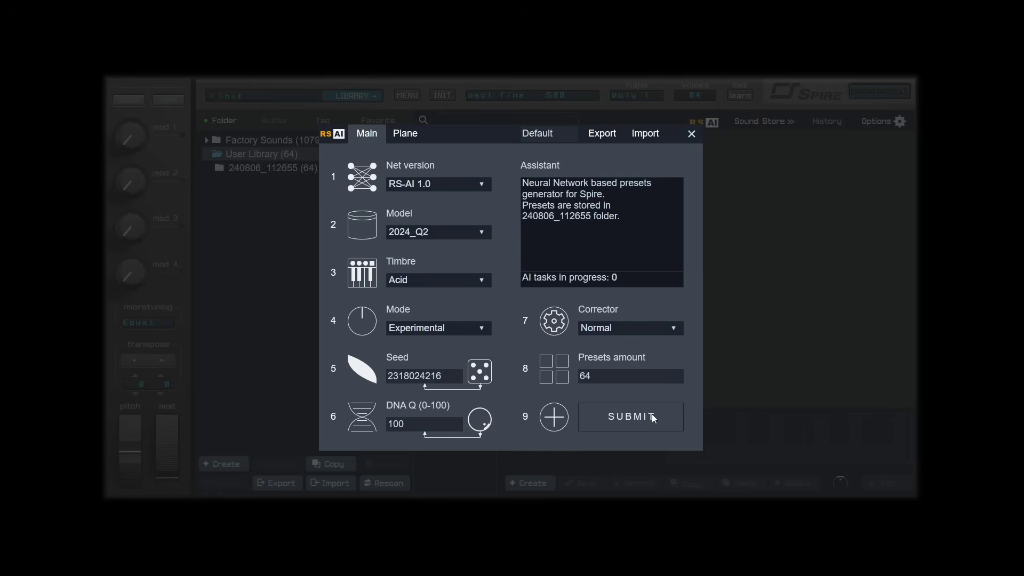
Close RS AI, open folder 240806_112655, and audition preset_21, preset_34 and preset_59
left_click(692, 134)
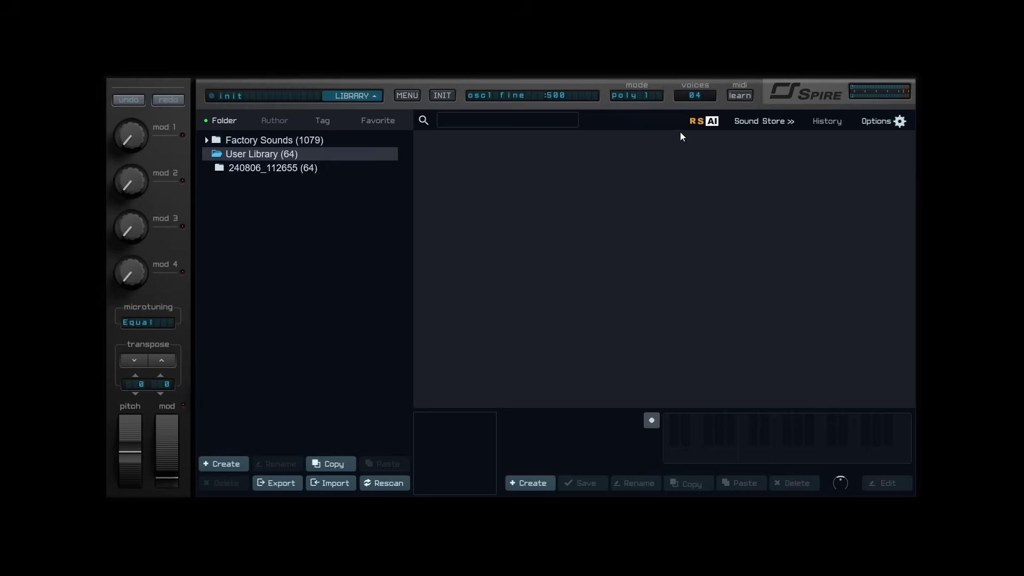
left_click(279, 176)
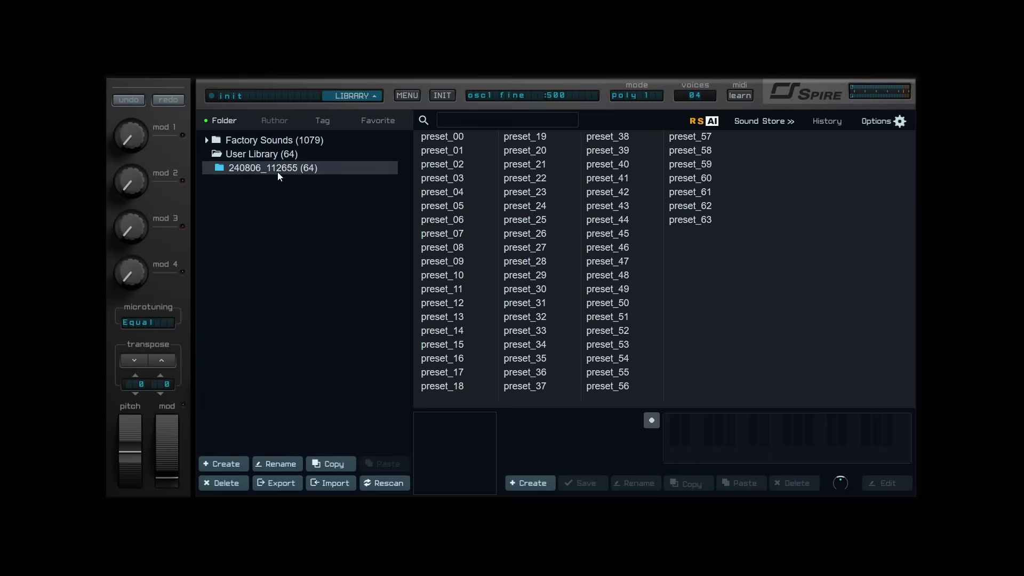
left_click(528, 164)
left_click(540, 345)
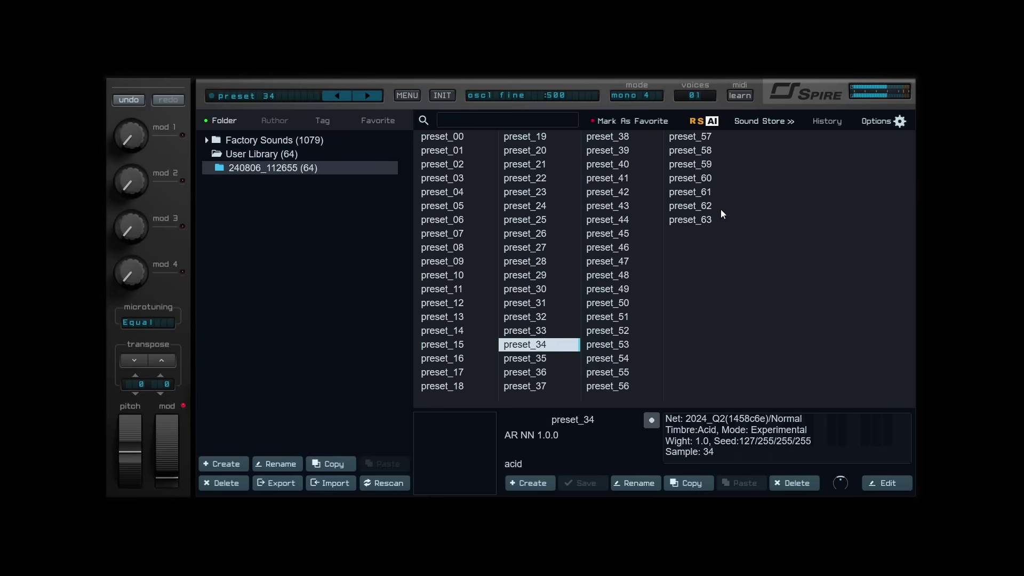
left_click(694, 166)
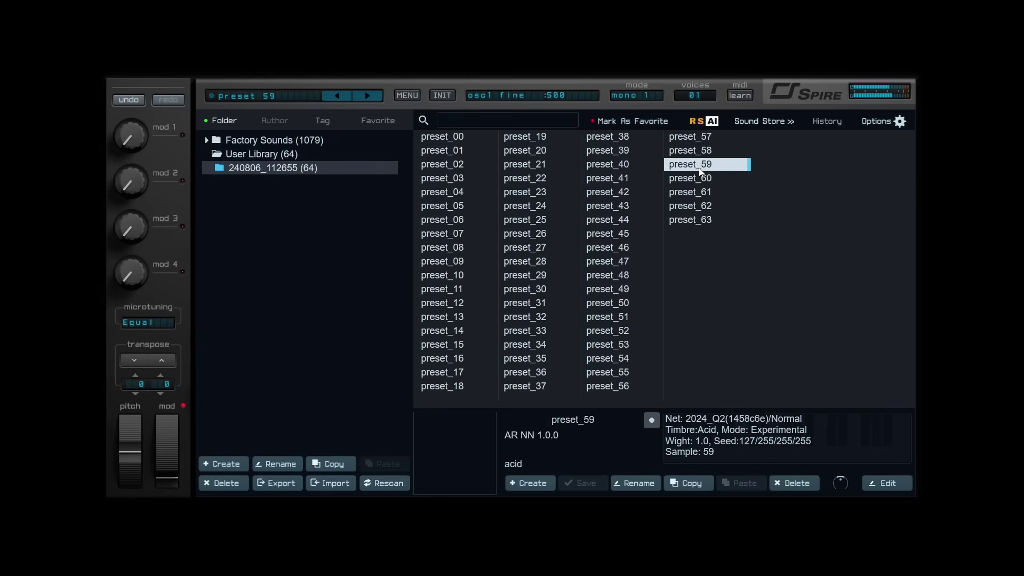